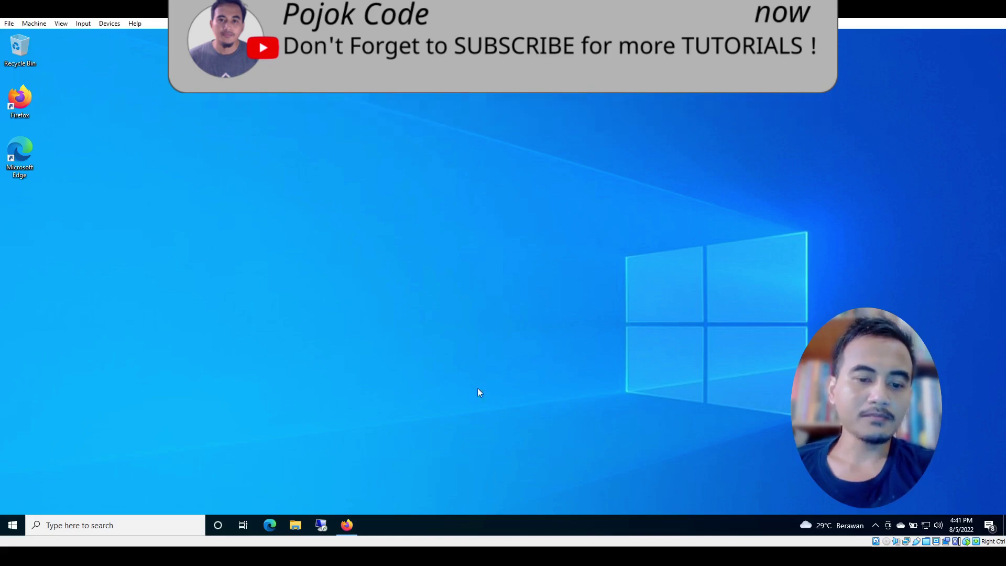
Open Firefox, search Google for "obs" and open the Open Broadcaster Software website.
click(348, 522)
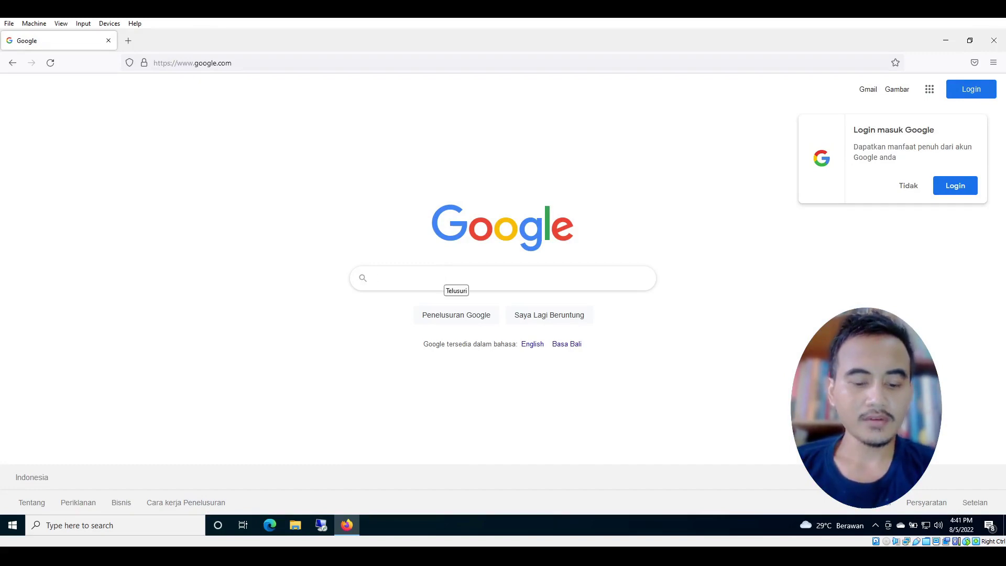
text(obs)
key(Return)
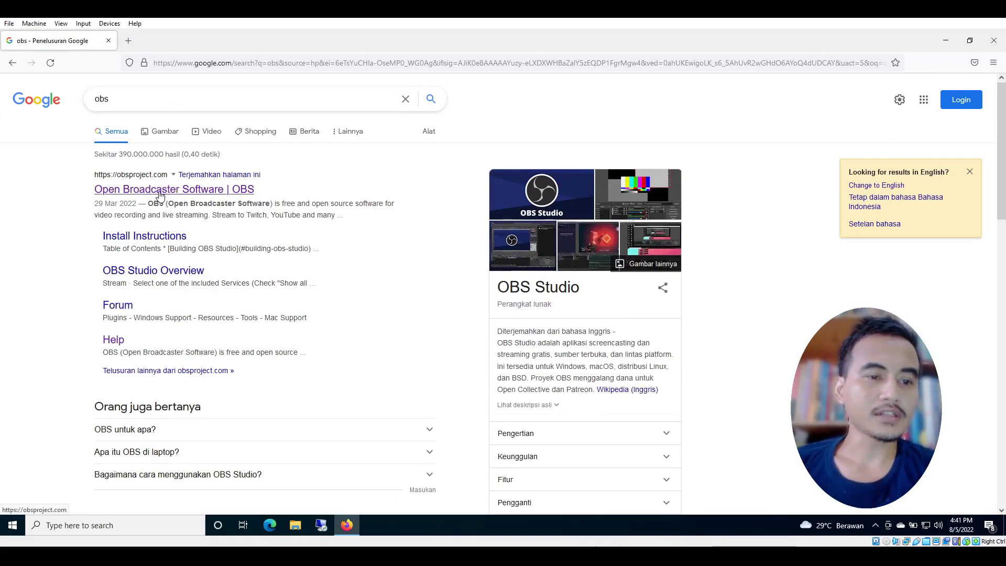
click(161, 193)
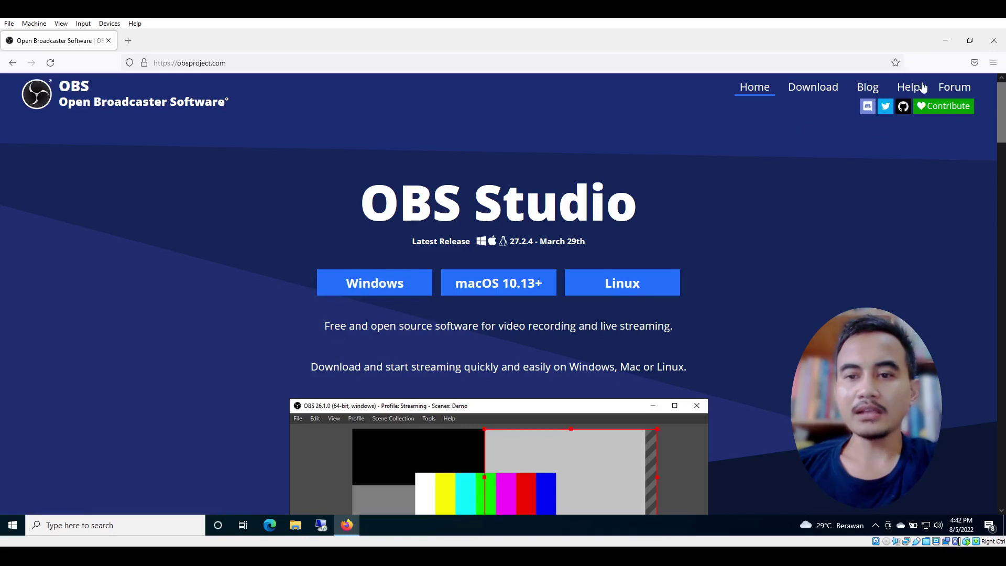
Read the FAQ on the OBS Help page about whether OBS is free, open source and safe to use.
click(908, 88)
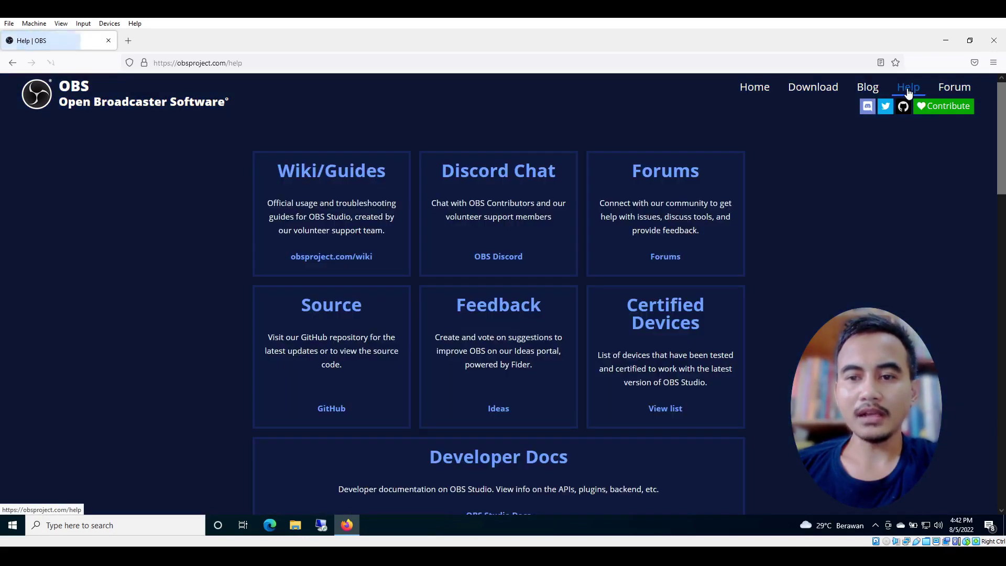
scroll(860, 238, down, 5)
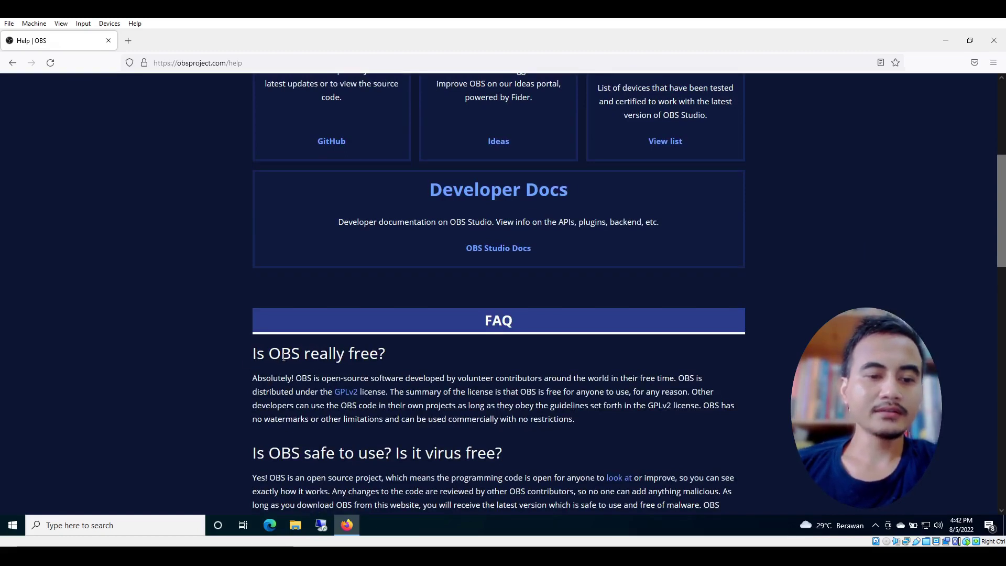
drag(254, 356, 384, 354)
click(256, 387)
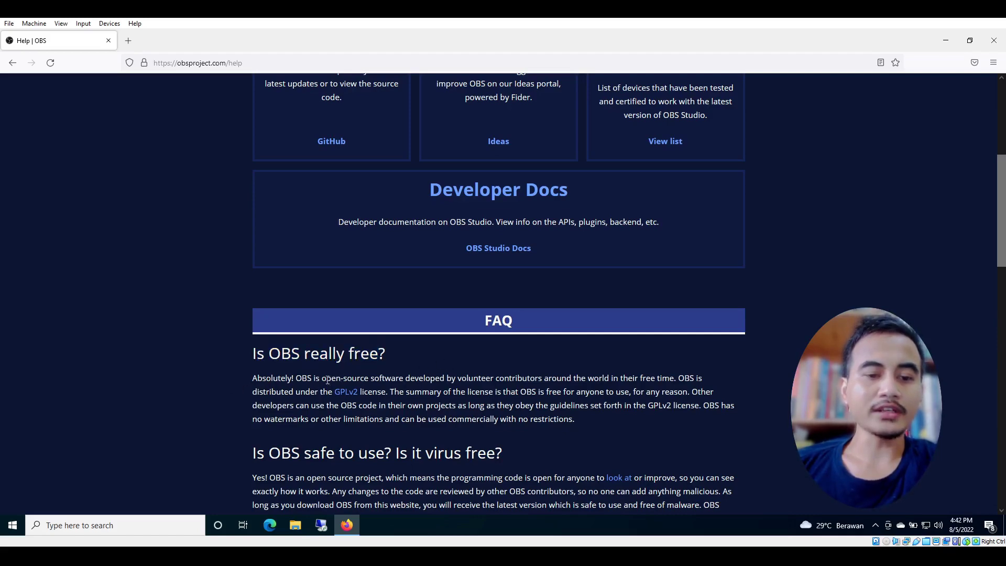
drag(323, 379, 401, 379)
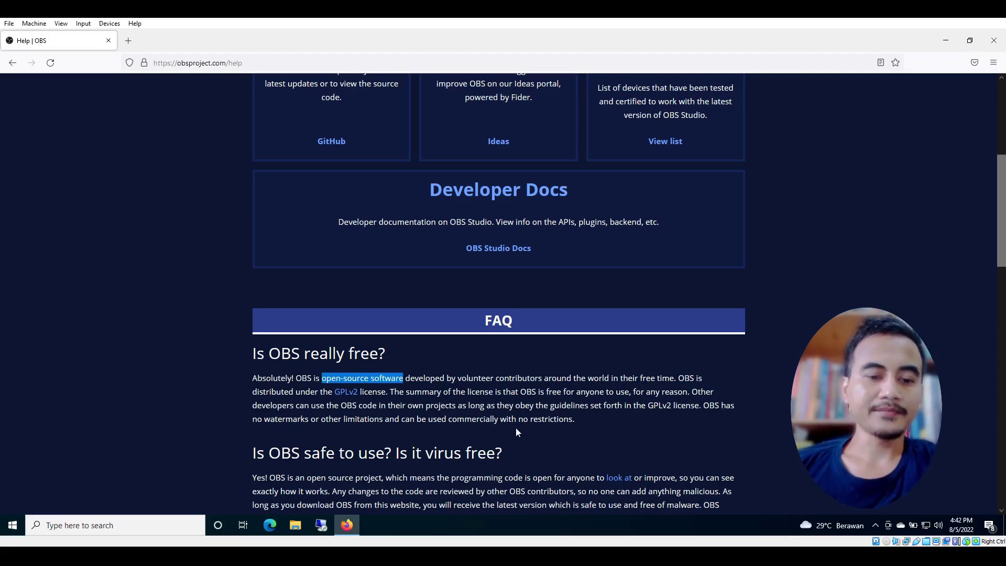
scroll(277, 456, down, 1)
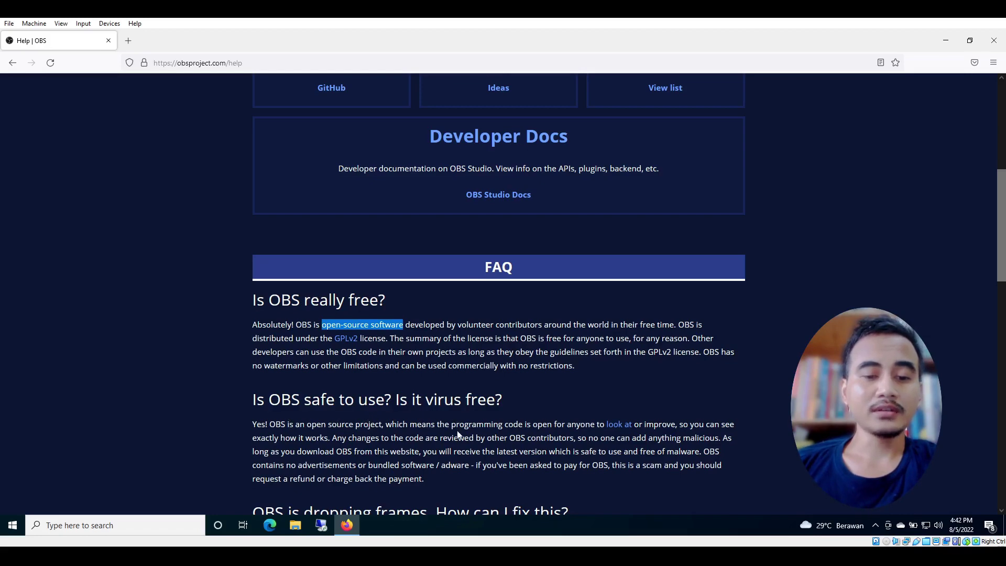
scroll(707, 352, down, 2)
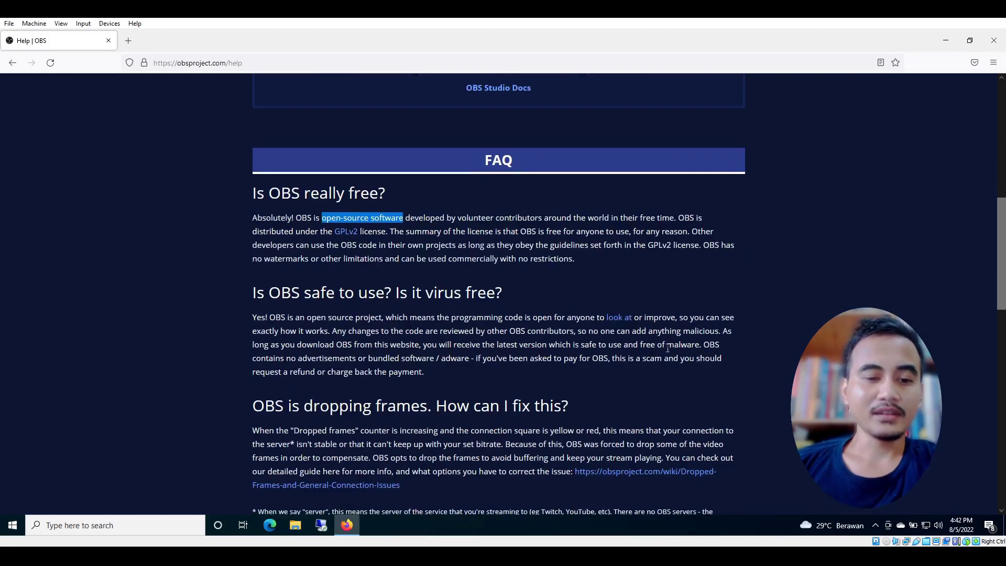
scroll(645, 353, down, 4)
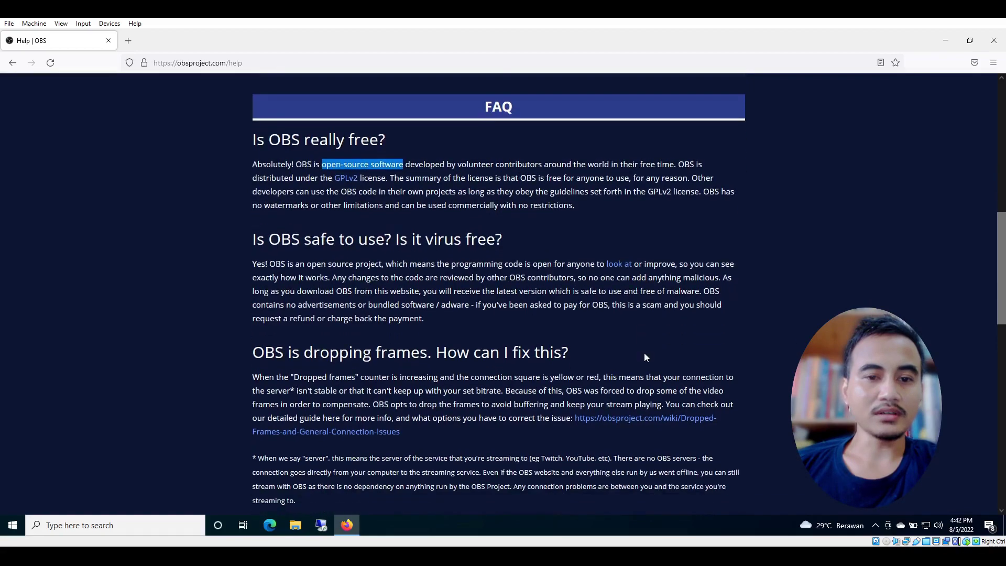
scroll(644, 353, down, 5)
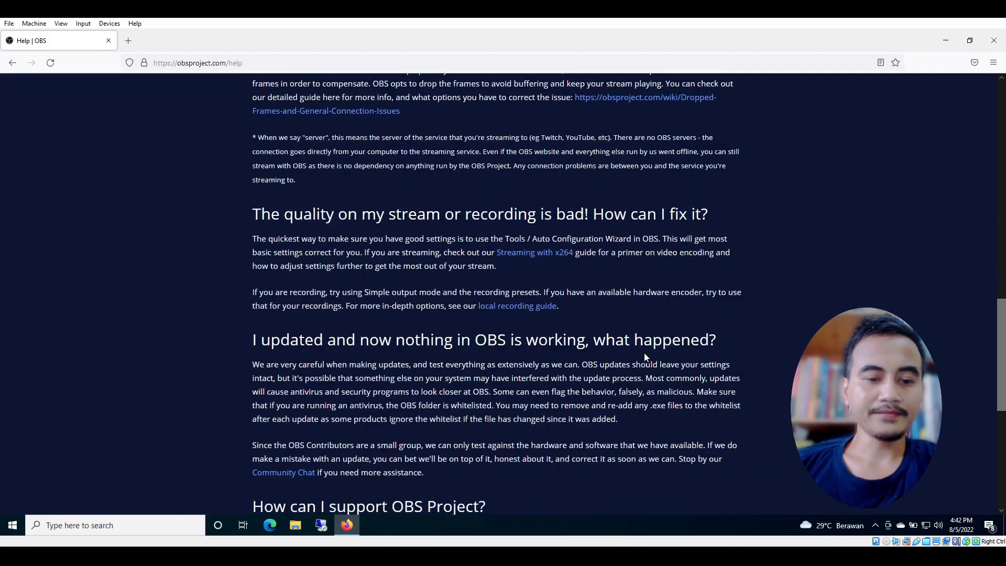
scroll(645, 354, up, 17)
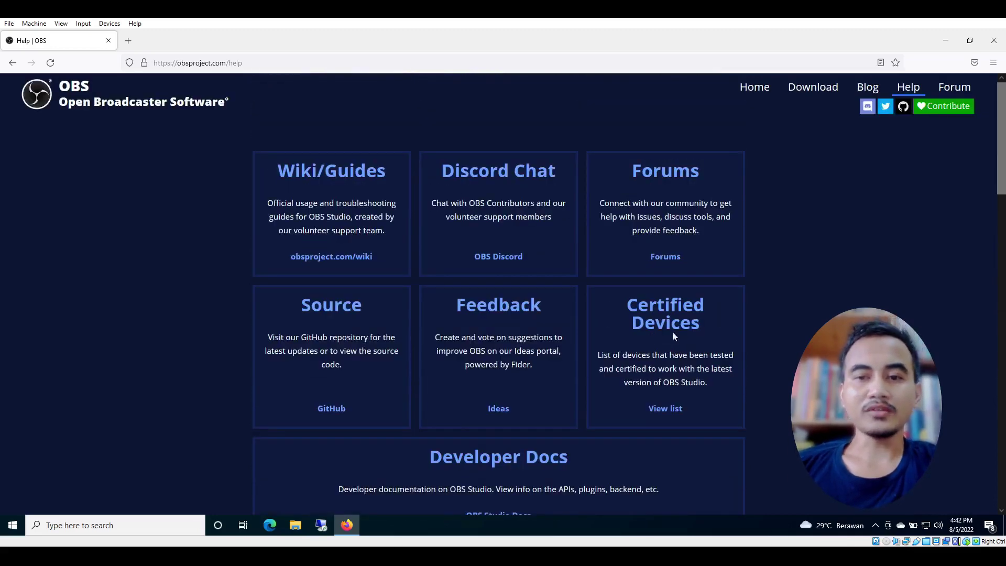
Start downloading the standard Windows installer for OBS Studio 27.2.4 from the OBS download page.
click(810, 88)
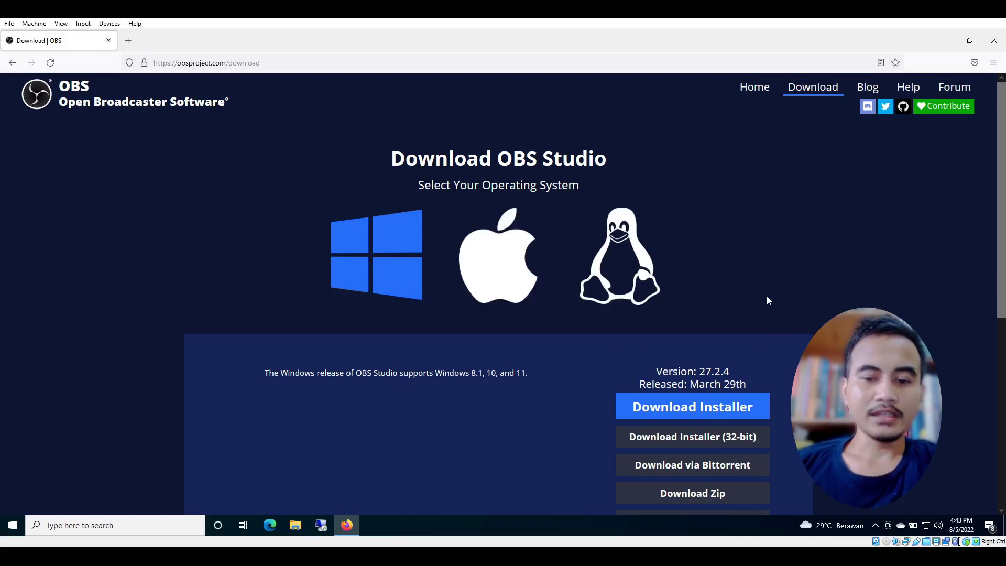
scroll(766, 296, down, 2)
scroll(766, 300, down, 2)
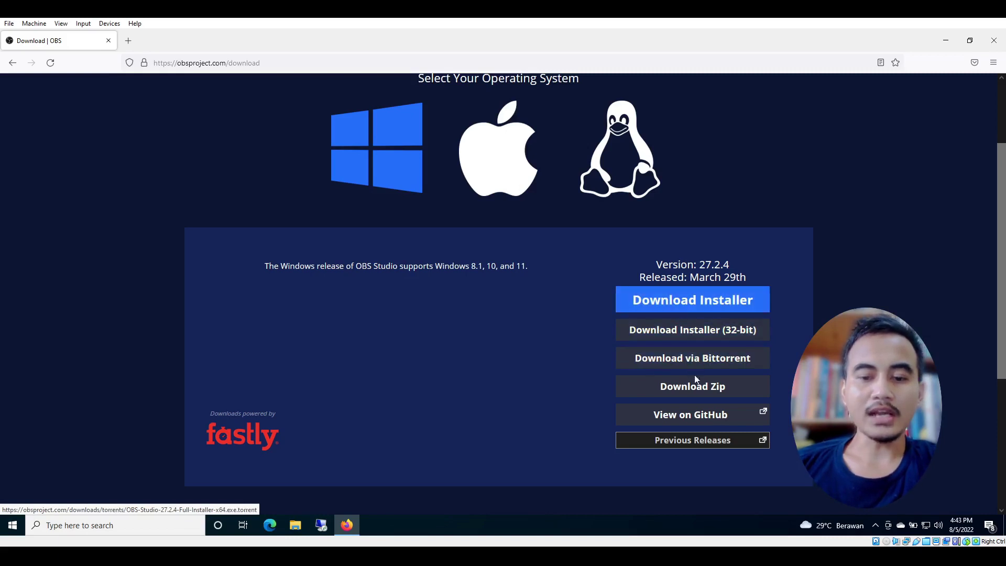
click(678, 302)
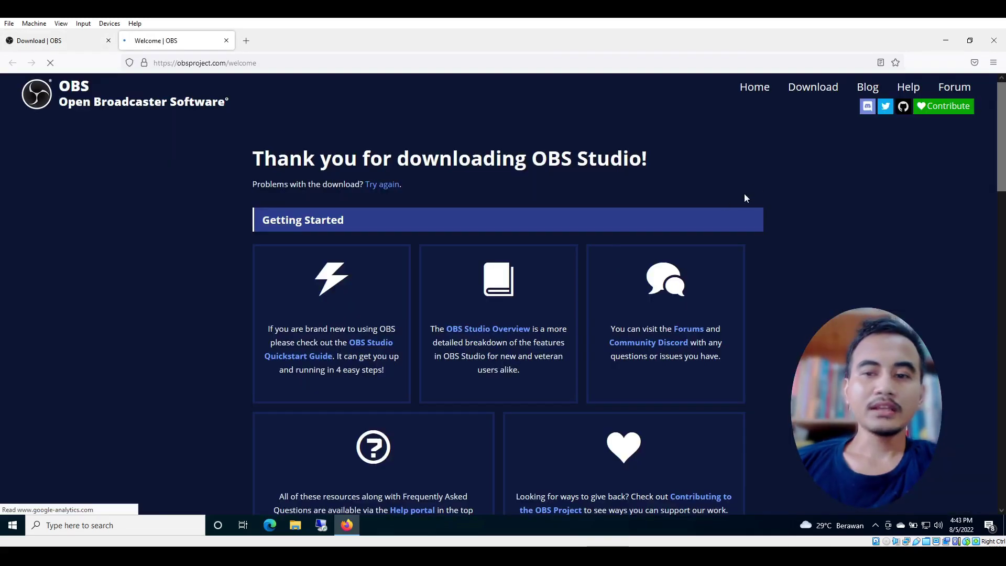
Cancel the running download of OBS-Studio-27.2.4-Full-Installer-x64.exe.
click(381, 134)
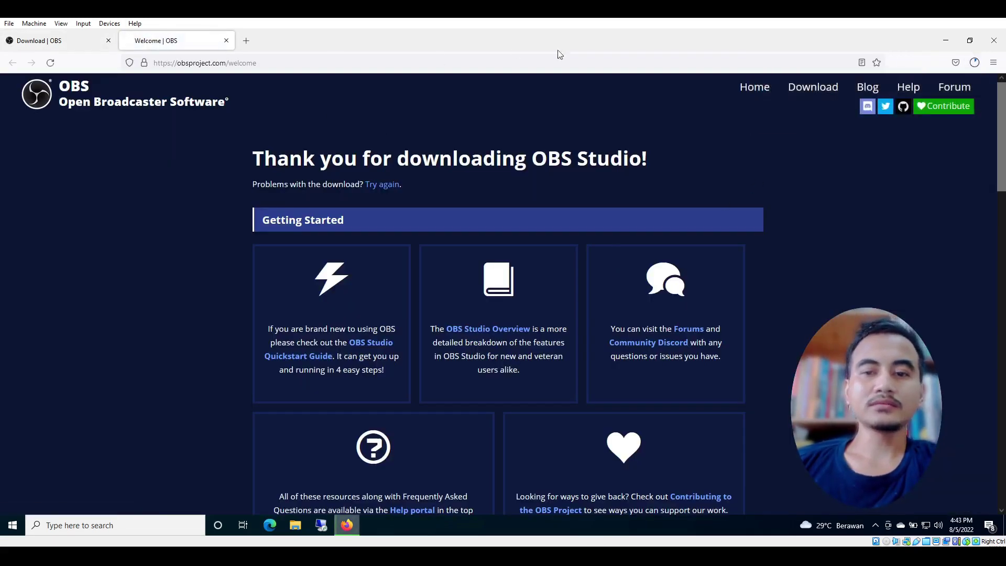
click(974, 63)
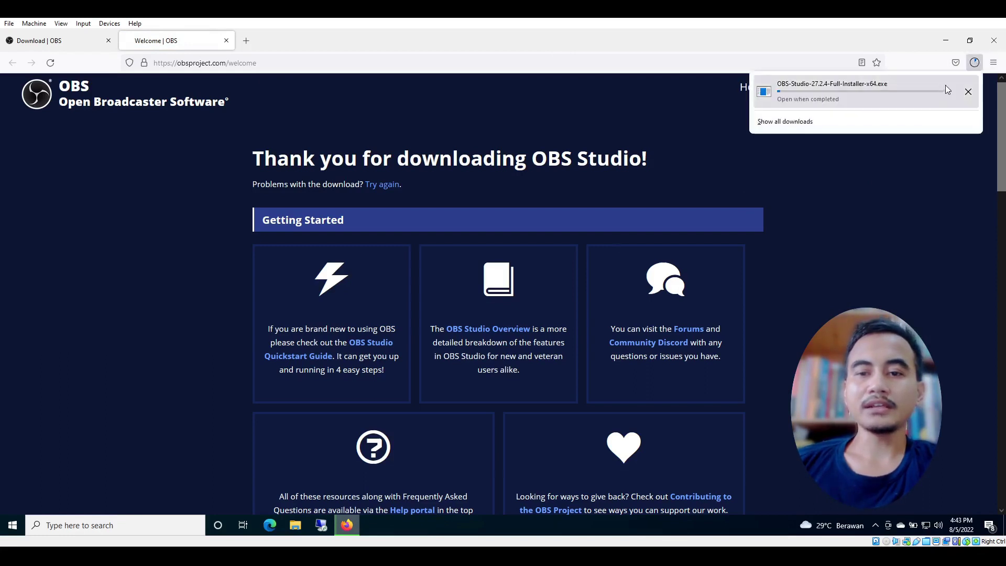
click(969, 92)
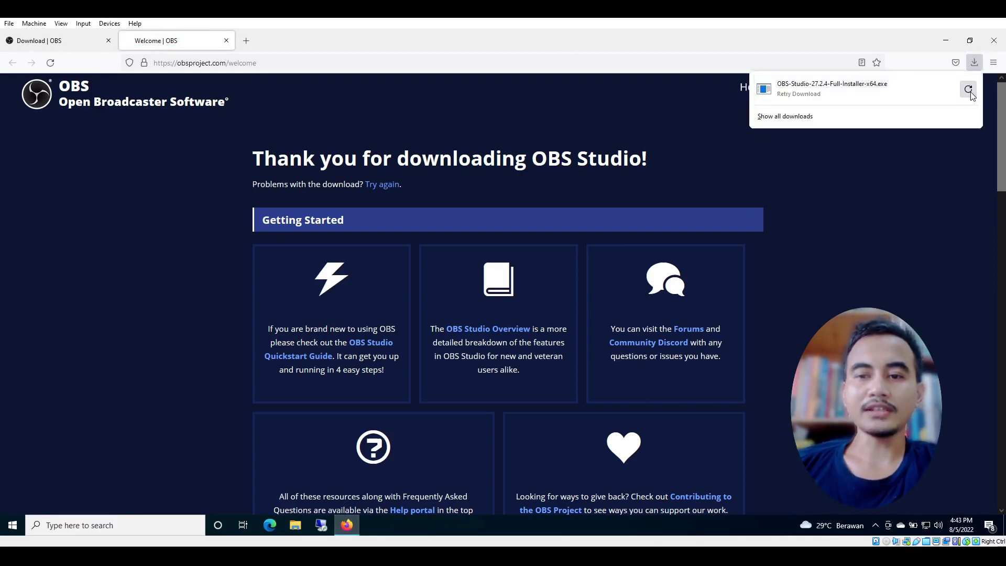
Switch to File Explorer and run OBS-Studio-26.1.1-Full-Installer-x64 from the Downloads folder, allowing it to make changes to the device.
click(295, 525)
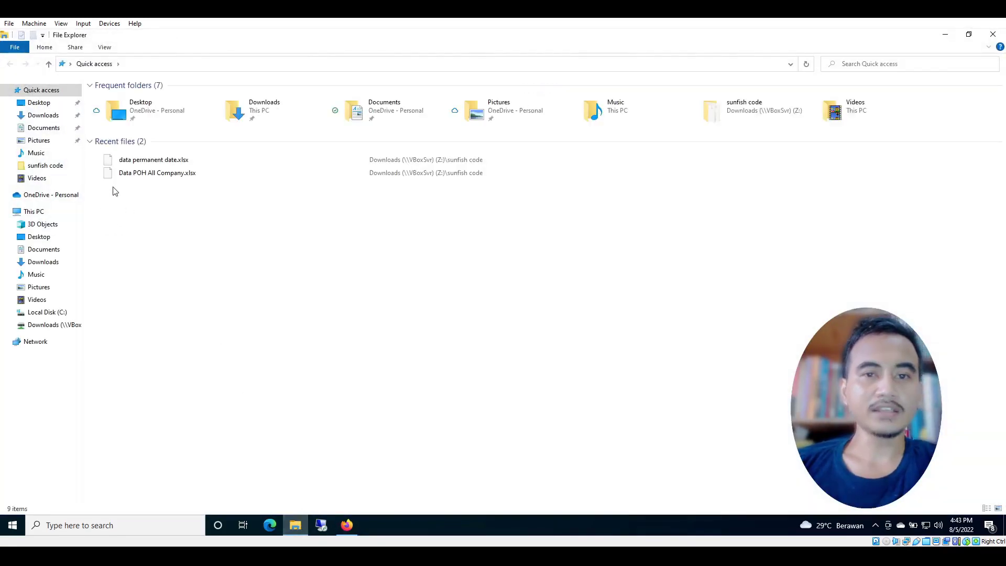
click(50, 116)
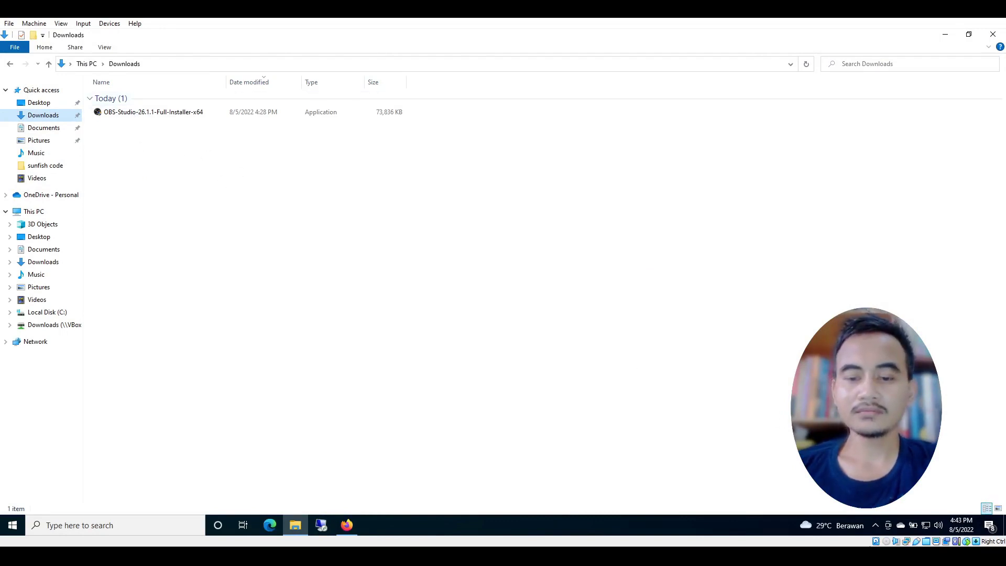
click(128, 114)
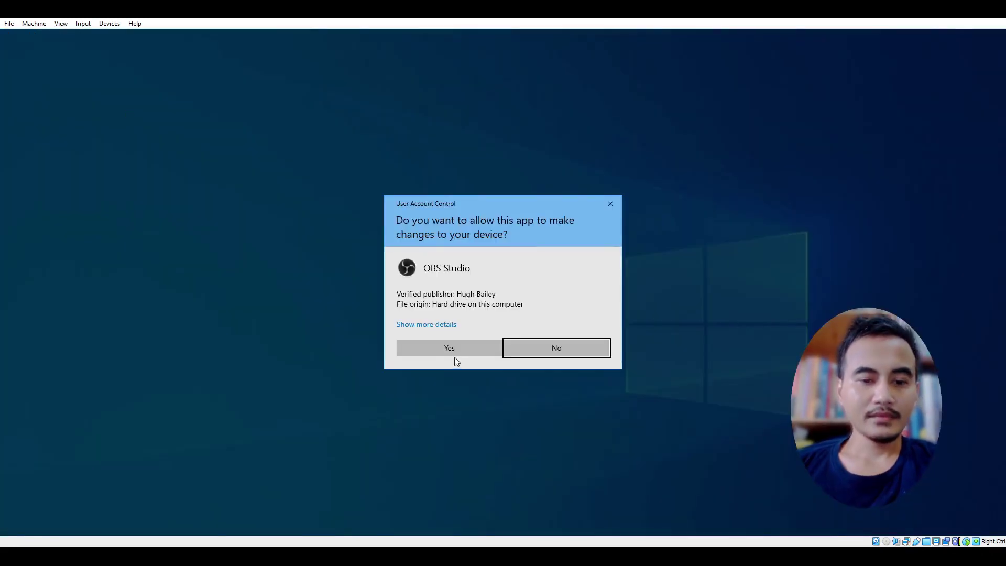
click(455, 350)
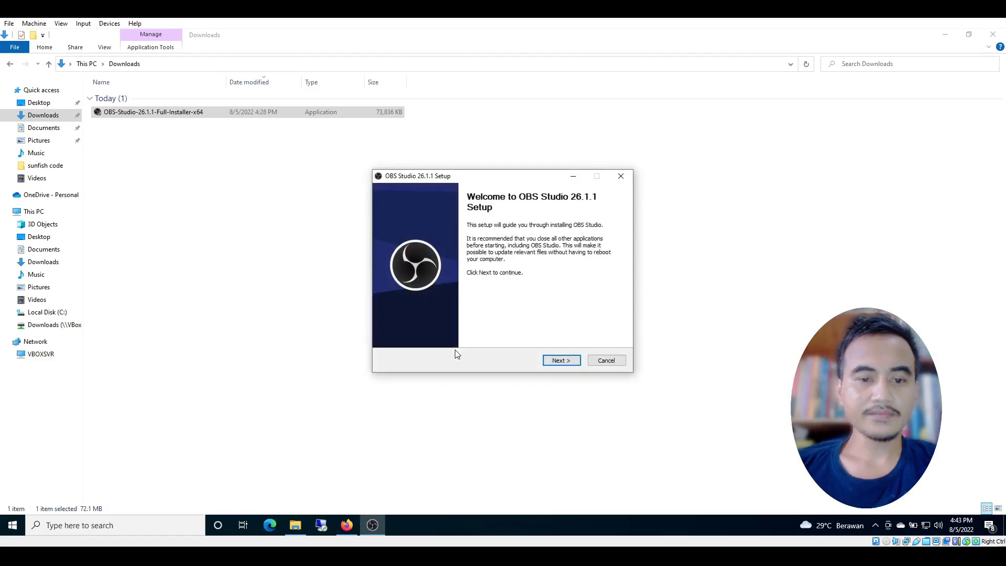
Start the OBS setup, accept downloading the missing runtime components, and download the 64-bit Visual C++ 2019 Redistributable (vc_redist.x64.exe).
click(558, 361)
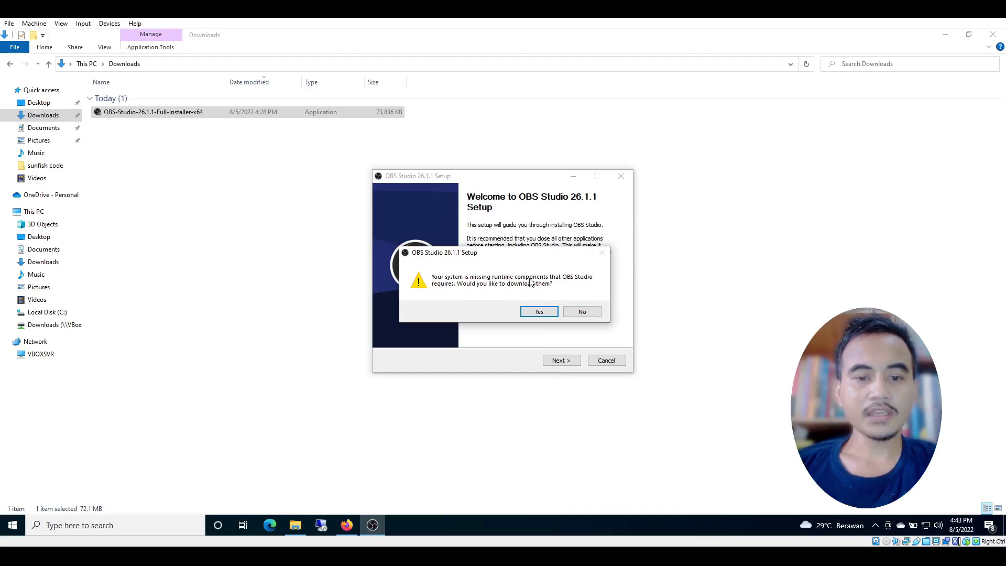
click(539, 312)
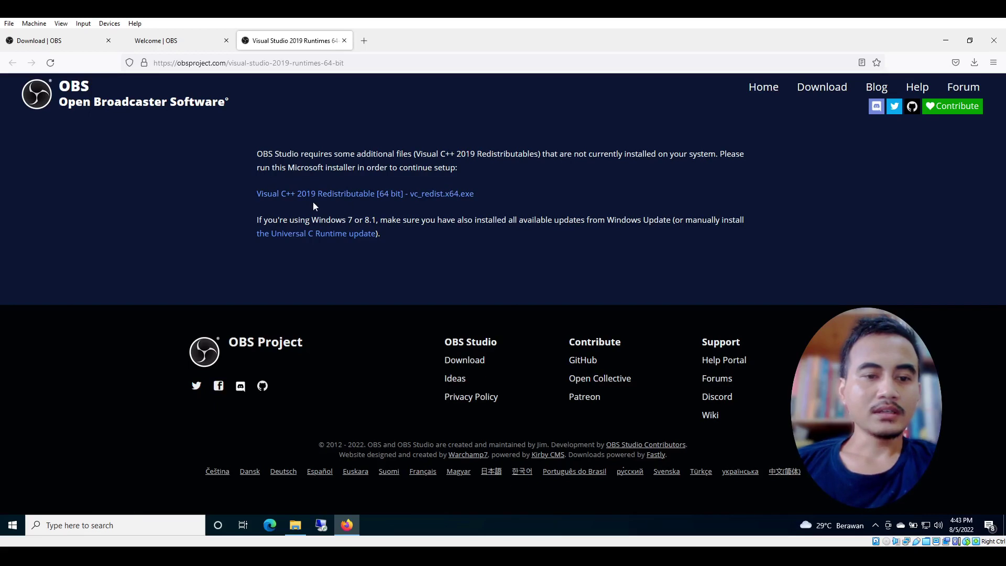
click(332, 196)
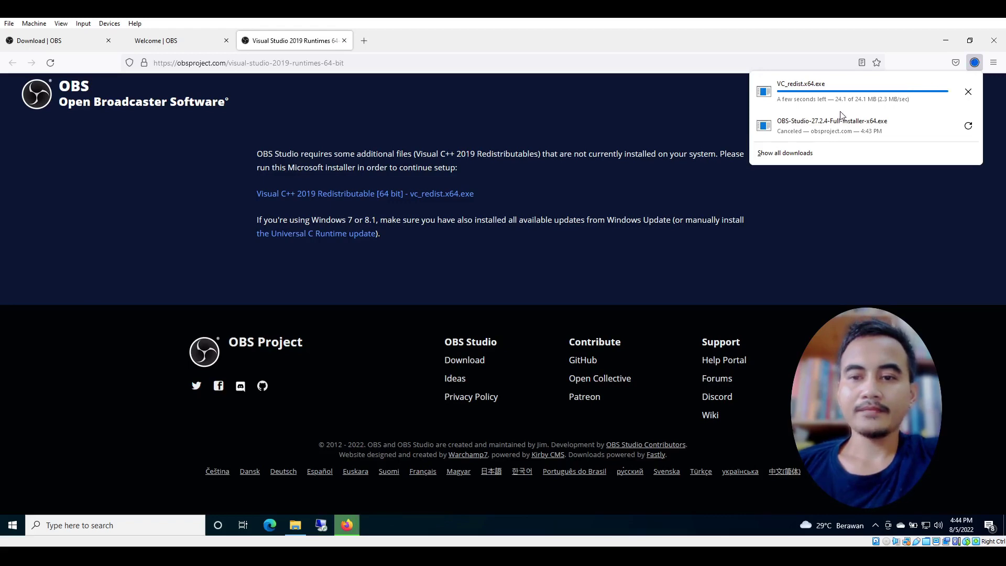
click(969, 90)
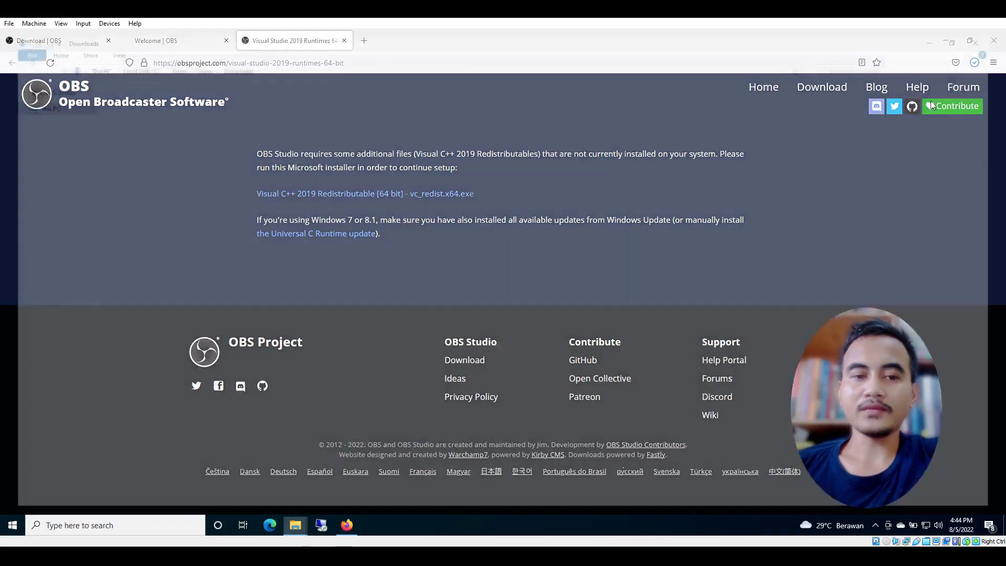
Install the Microsoft Visual C++ 2015-2022 Redistributable (x64) from VC_redist.x64, agreeing to the license terms, and close its setup.
double_click(132, 113)
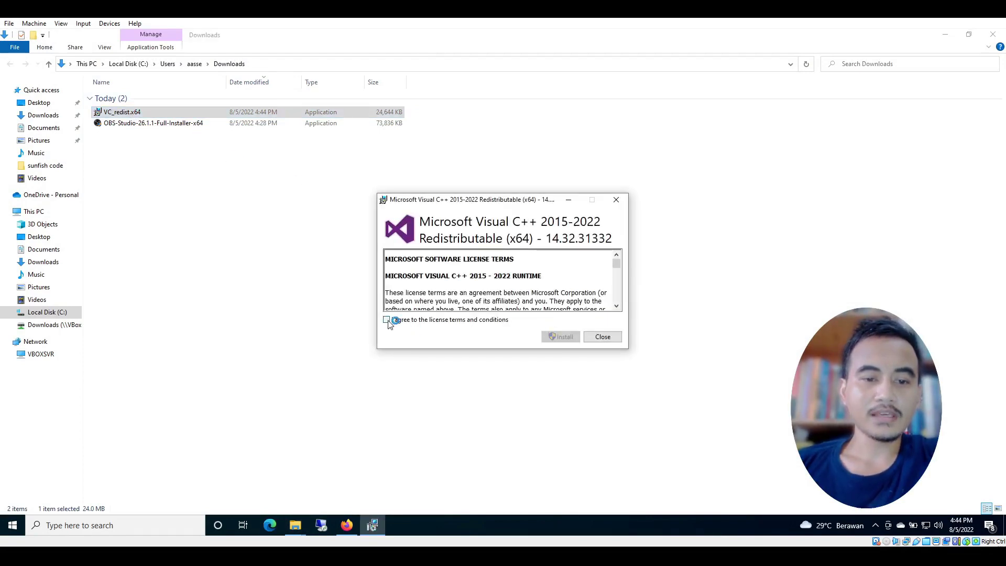
click(388, 321)
click(564, 337)
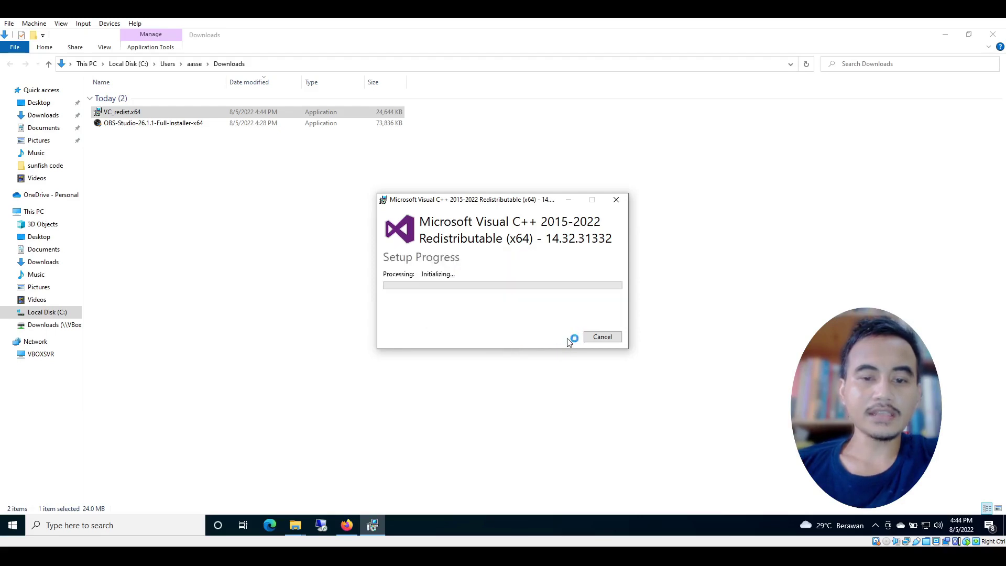
click(469, 356)
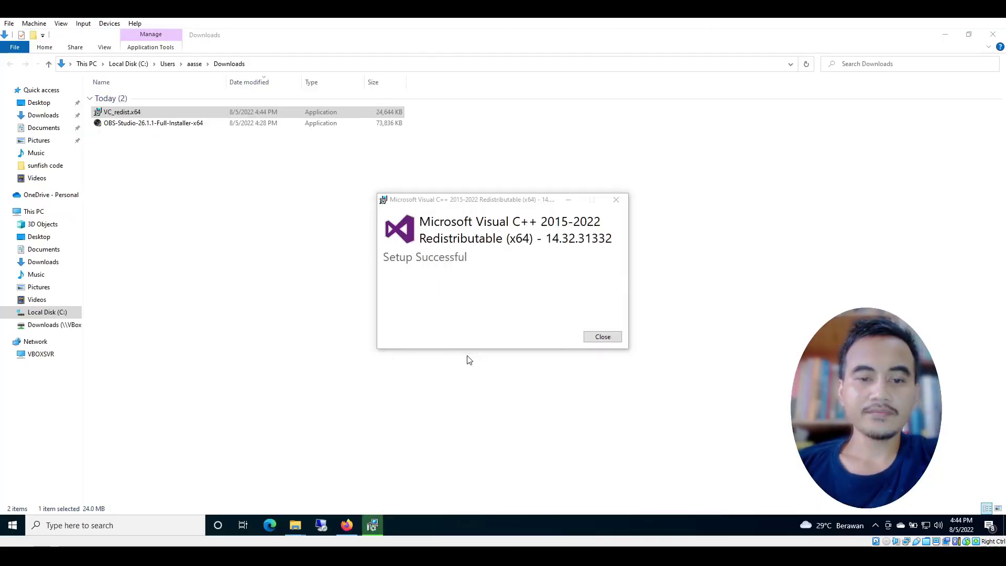
click(603, 337)
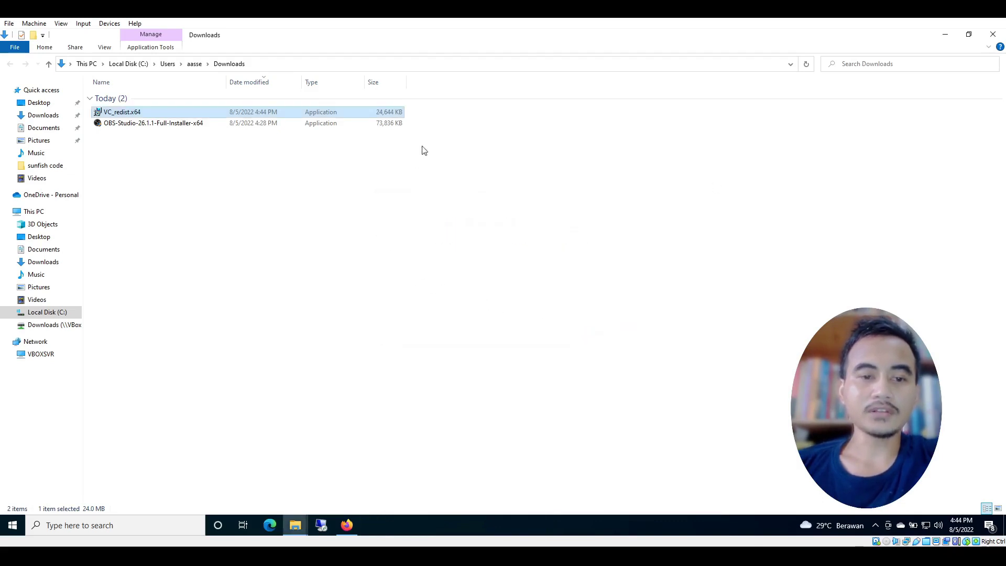
Run the OBS Studio 26.1.1 installer again with permission and install it in C:\Program Files\obs-studio.
click(120, 128)
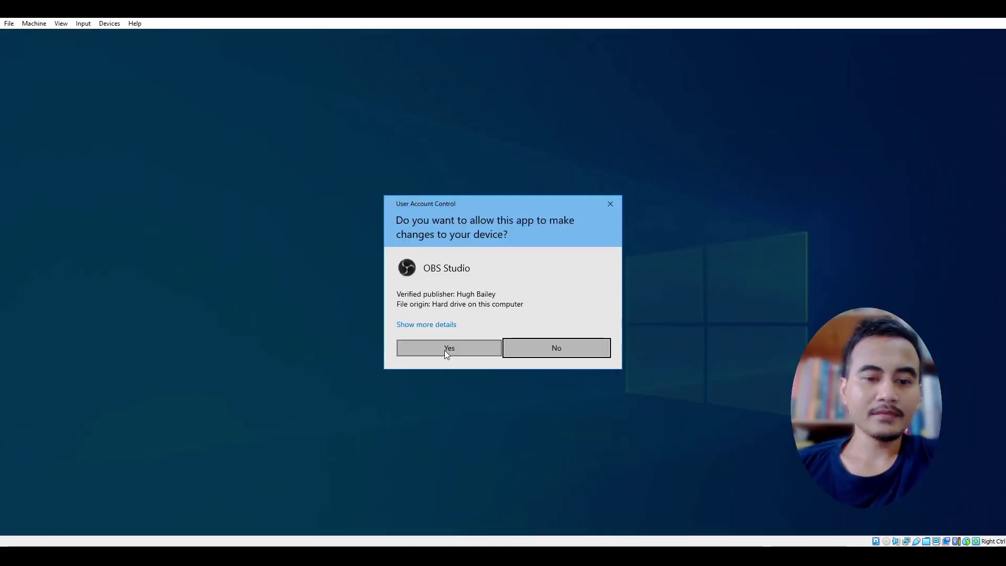
click(445, 349)
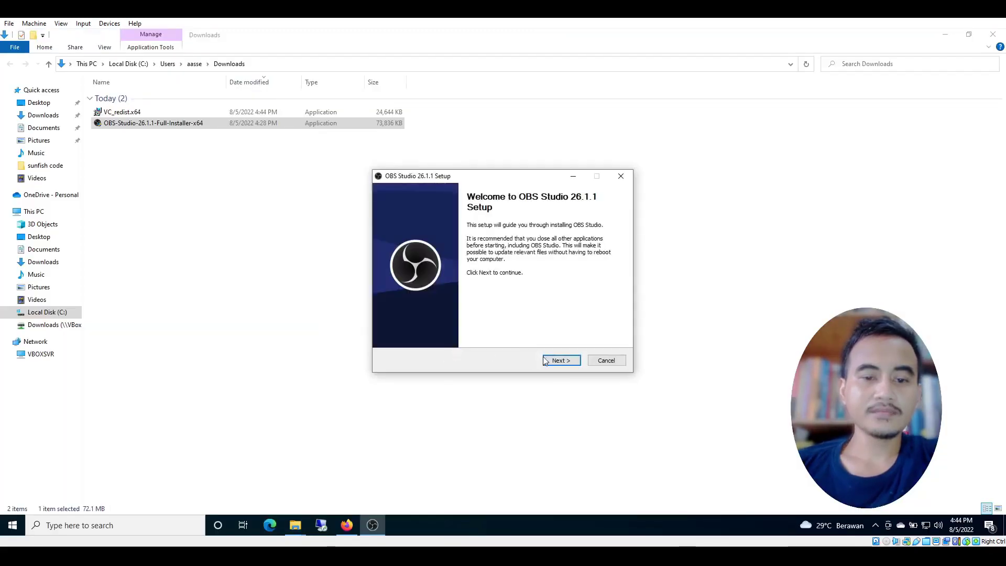
click(562, 361)
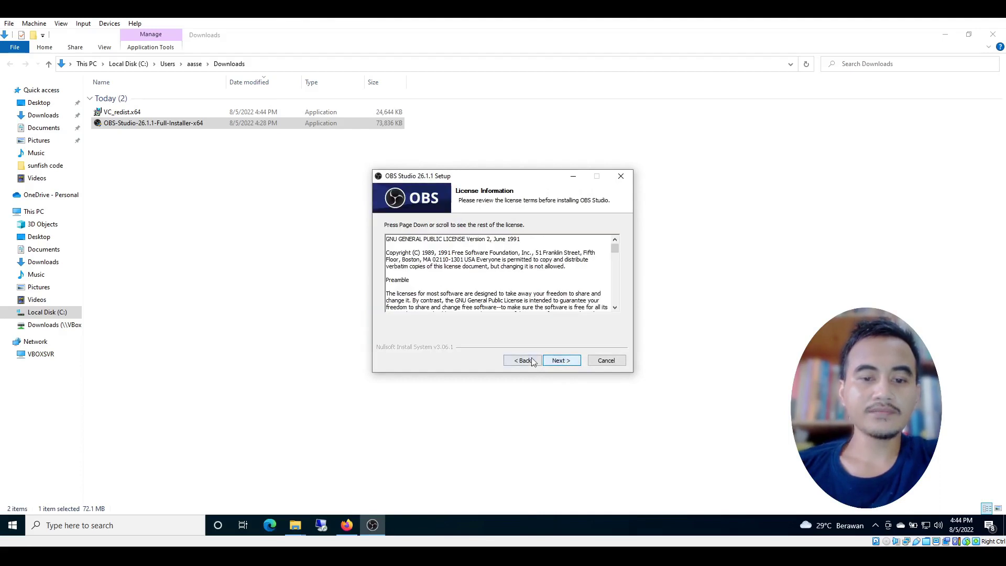
click(561, 361)
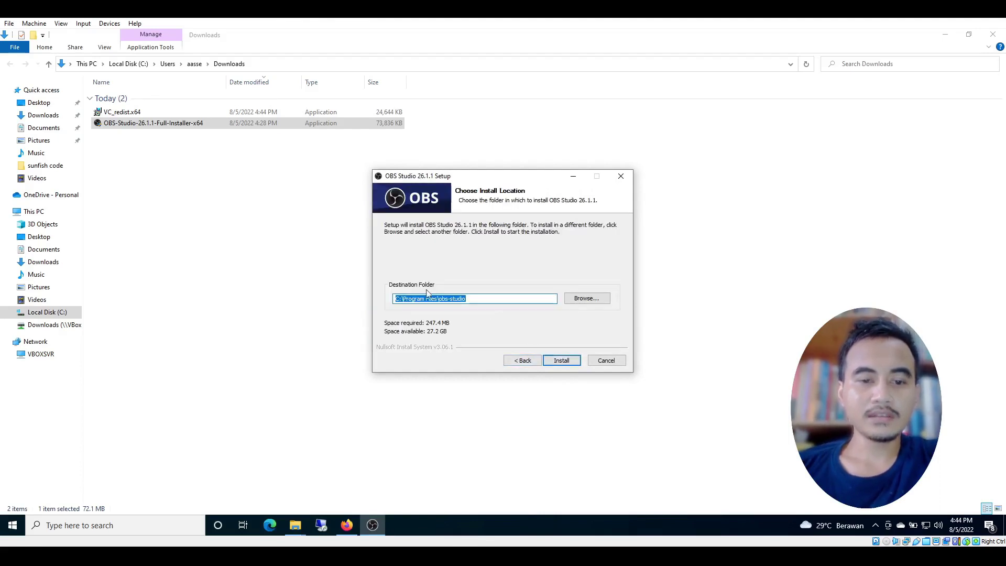
click(565, 364)
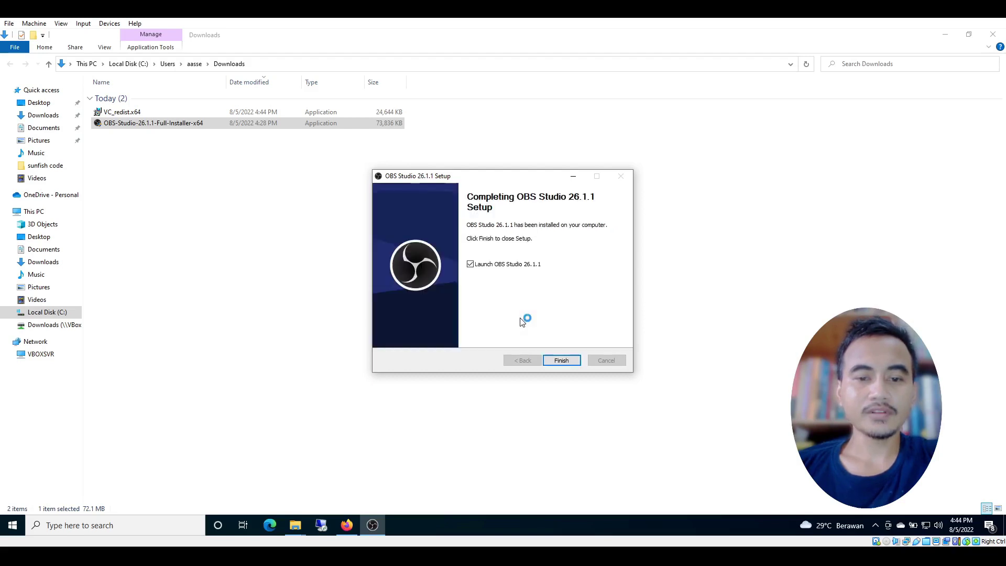
Finish the OBS Studio 26.1.1 setup with launching enabled, switch to OBS Studio, and dismiss the update offer without updating.
click(561, 362)
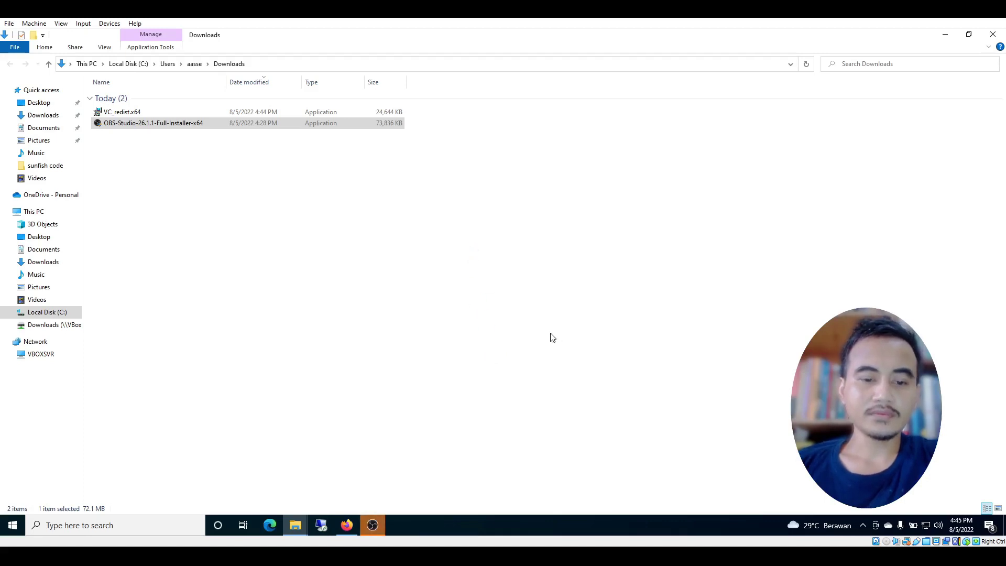
click(373, 525)
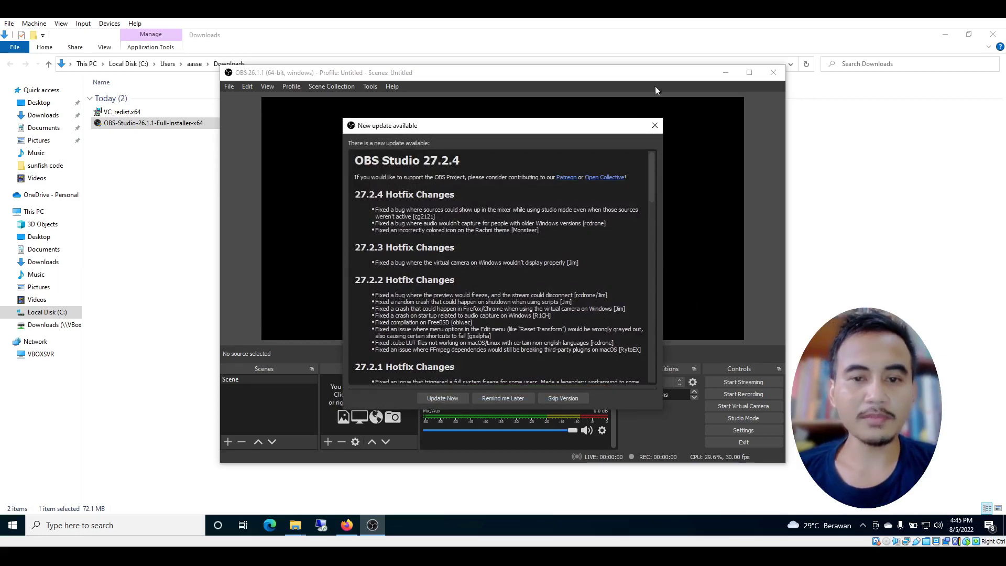
click(655, 126)
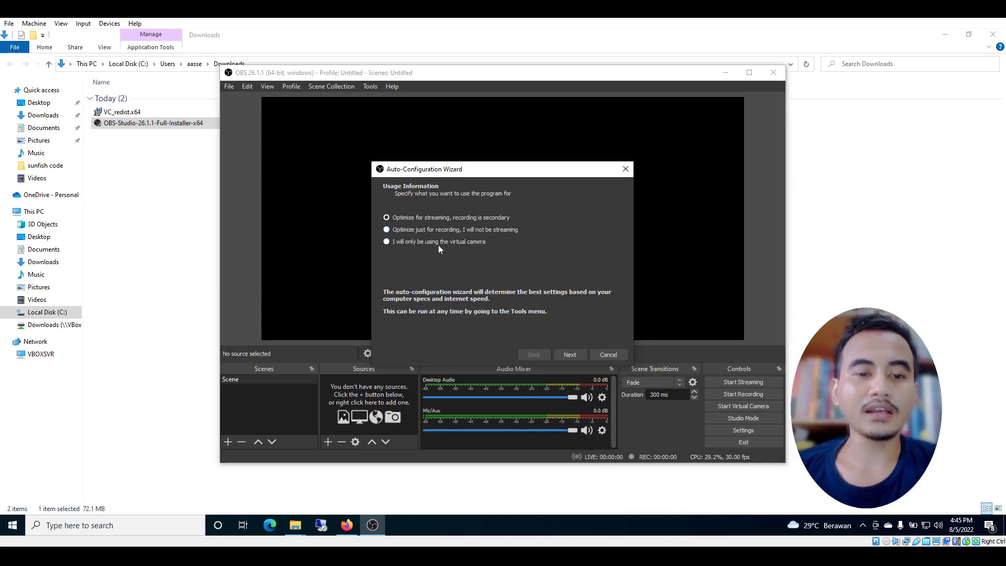
Auto-configure OBS just for recording with a 1920x1080 base resolution and 30 FPS, apply the resulting settings, and maximize the OBS window.
click(386, 229)
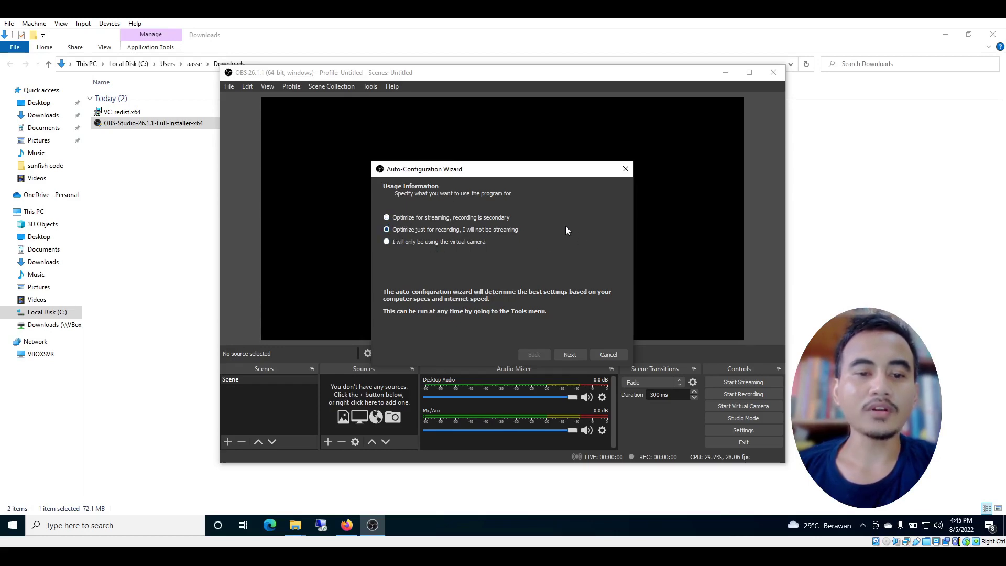
click(571, 356)
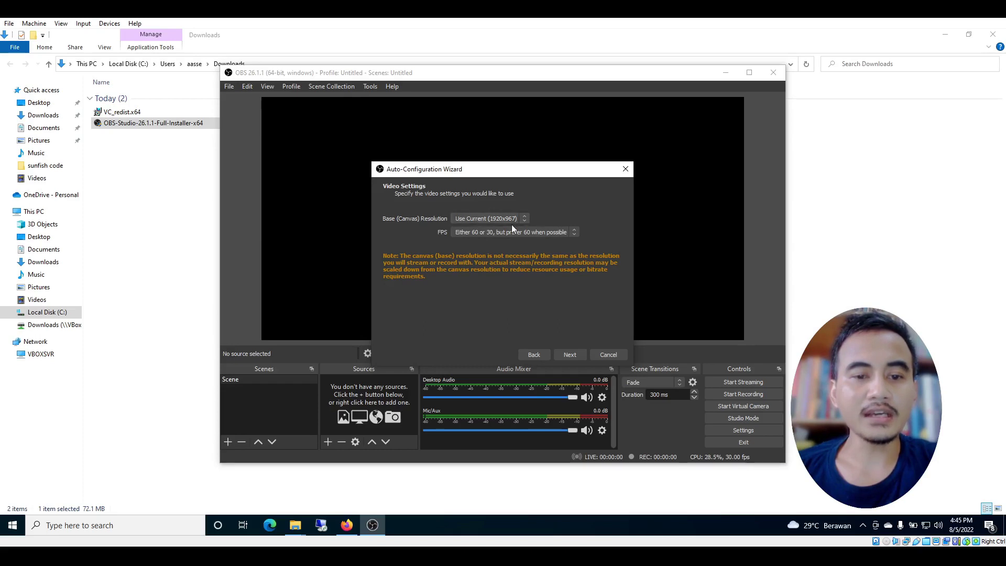
click(526, 218)
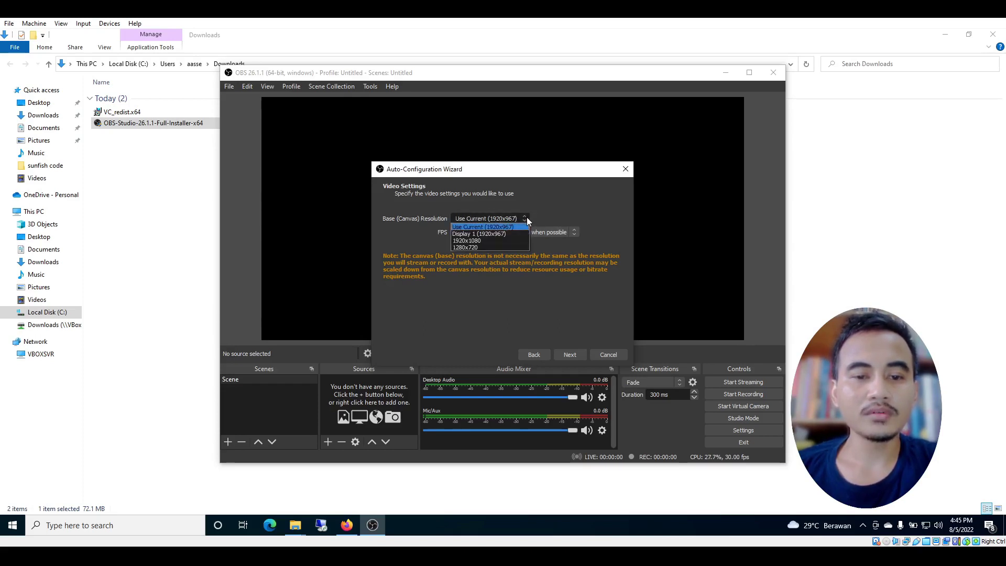
click(489, 242)
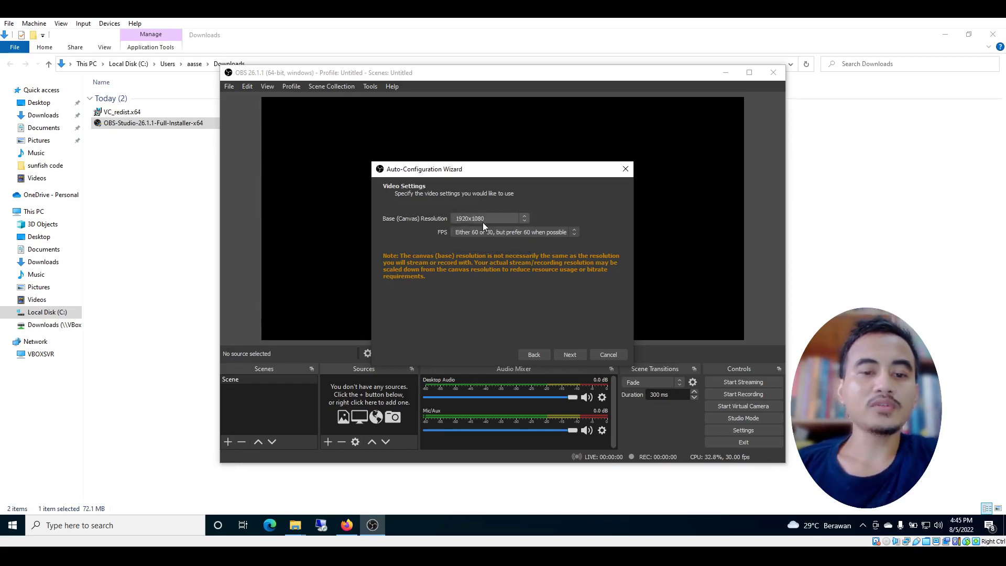
click(502, 231)
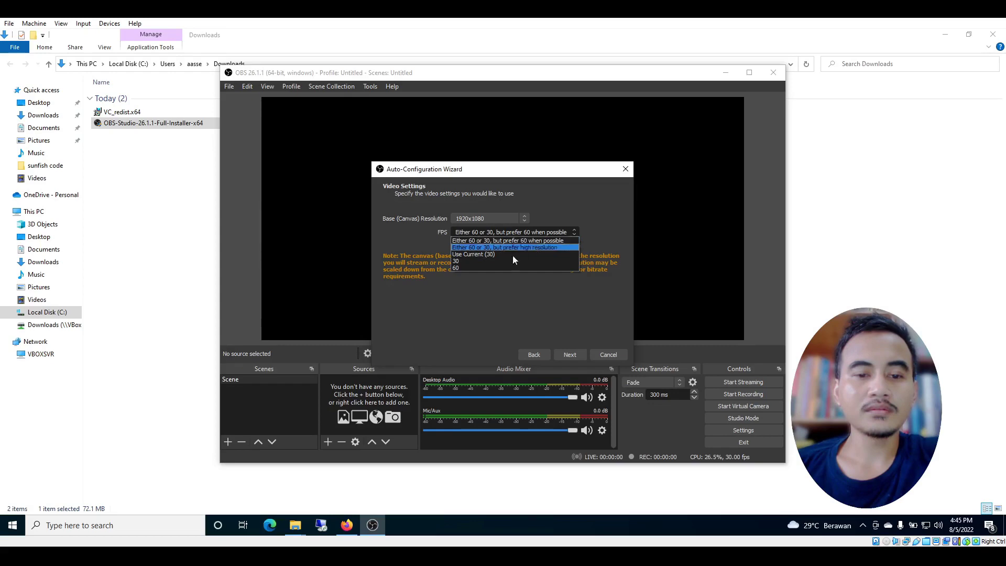
click(486, 261)
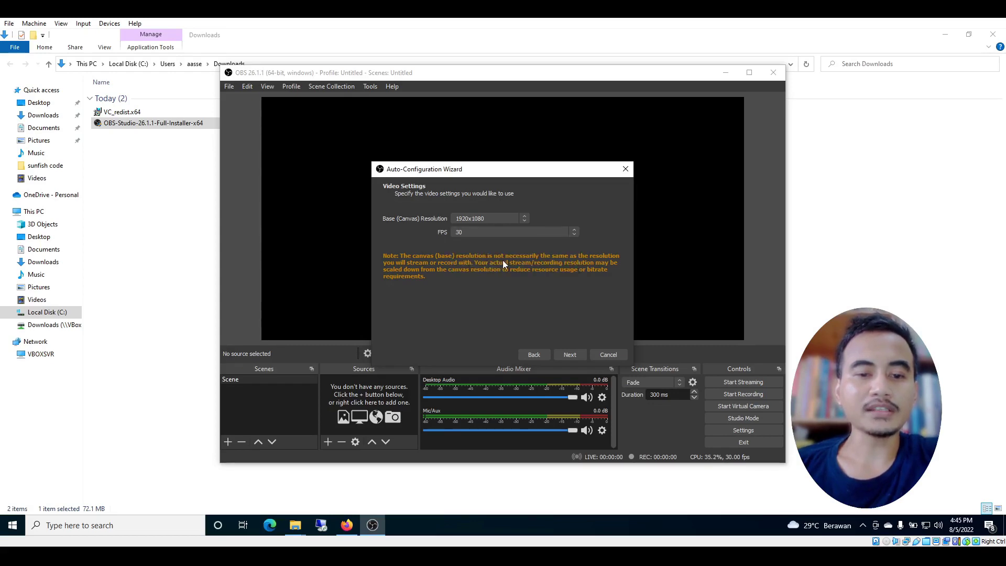
click(570, 355)
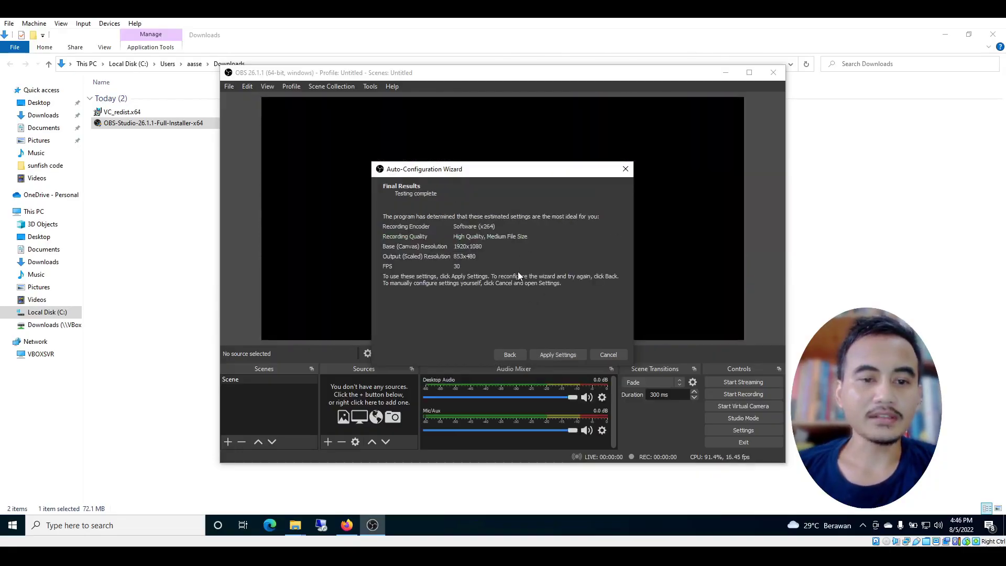
click(560, 356)
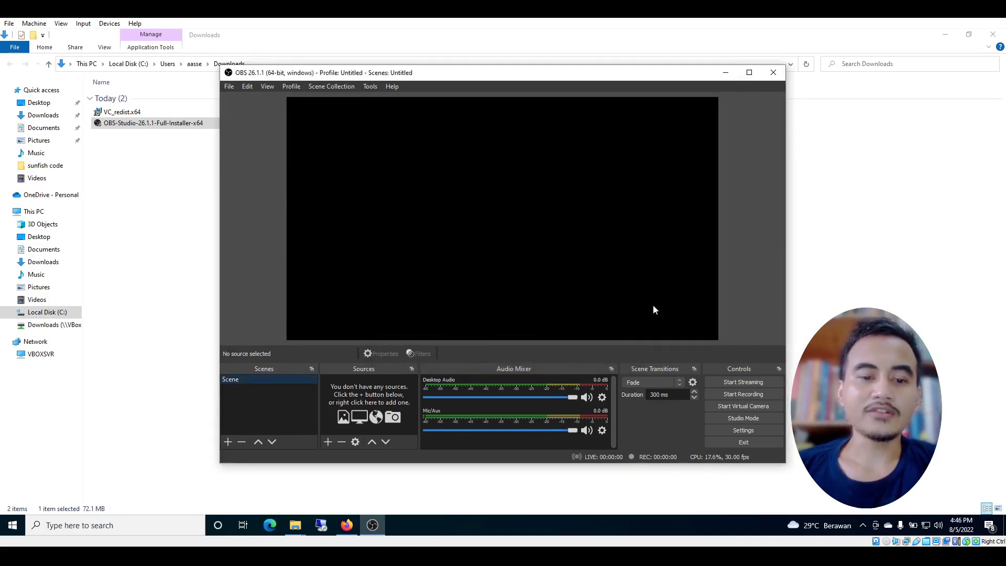
click(750, 72)
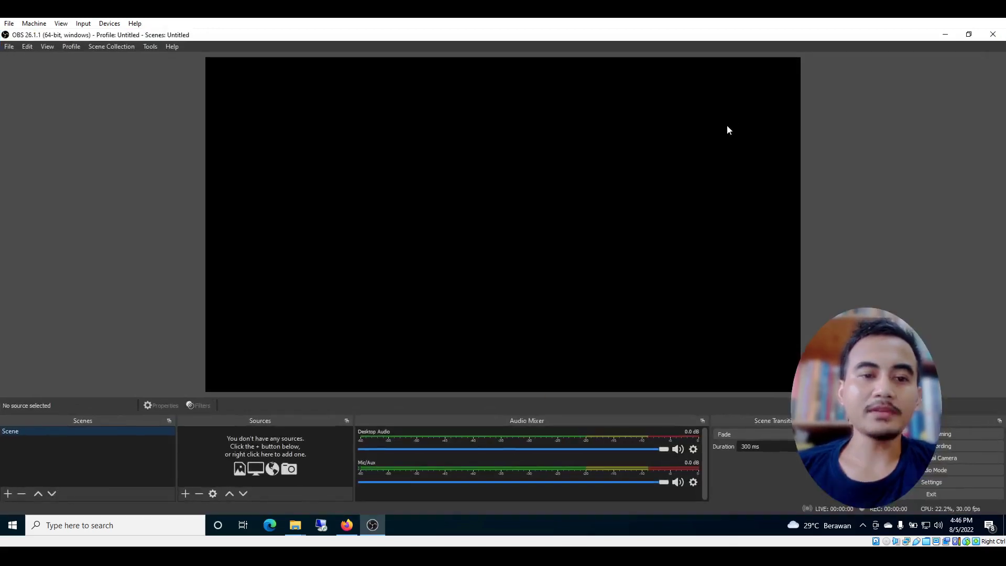